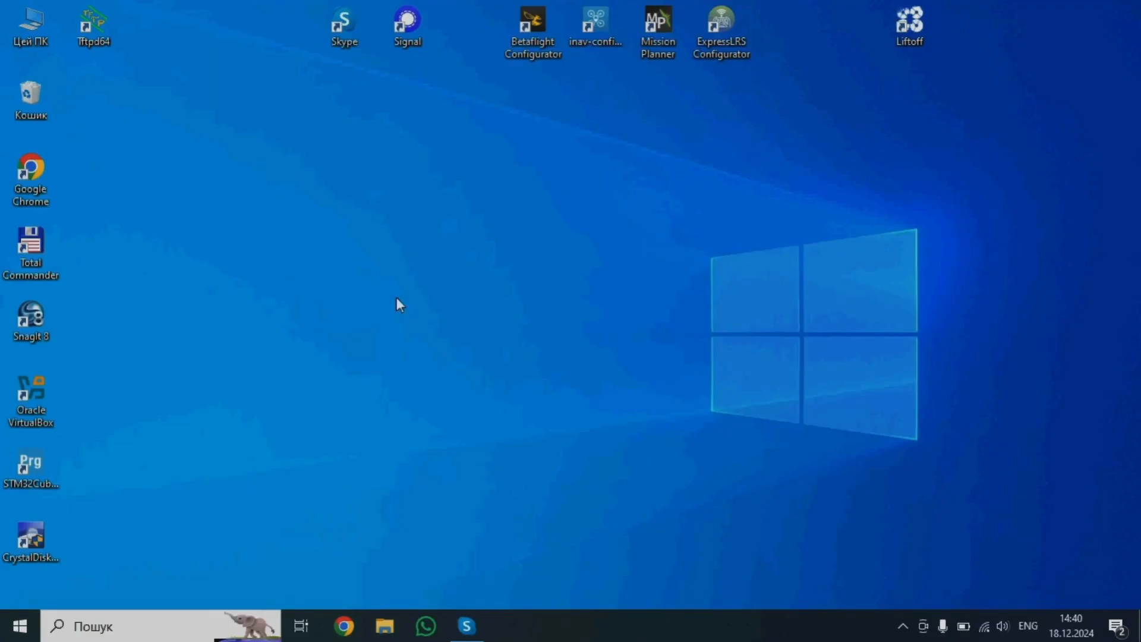
Open Device Manager to check how the connected STM32 BOOTLOADER device is listed, and minimize the window.
right_click(20, 626)
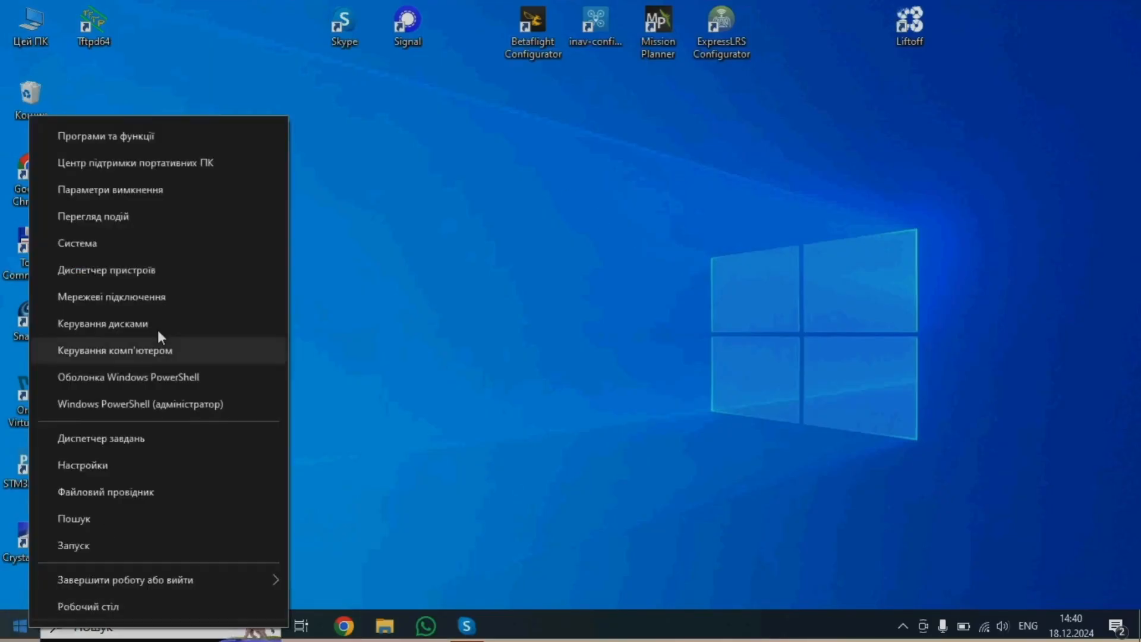
click(182, 279)
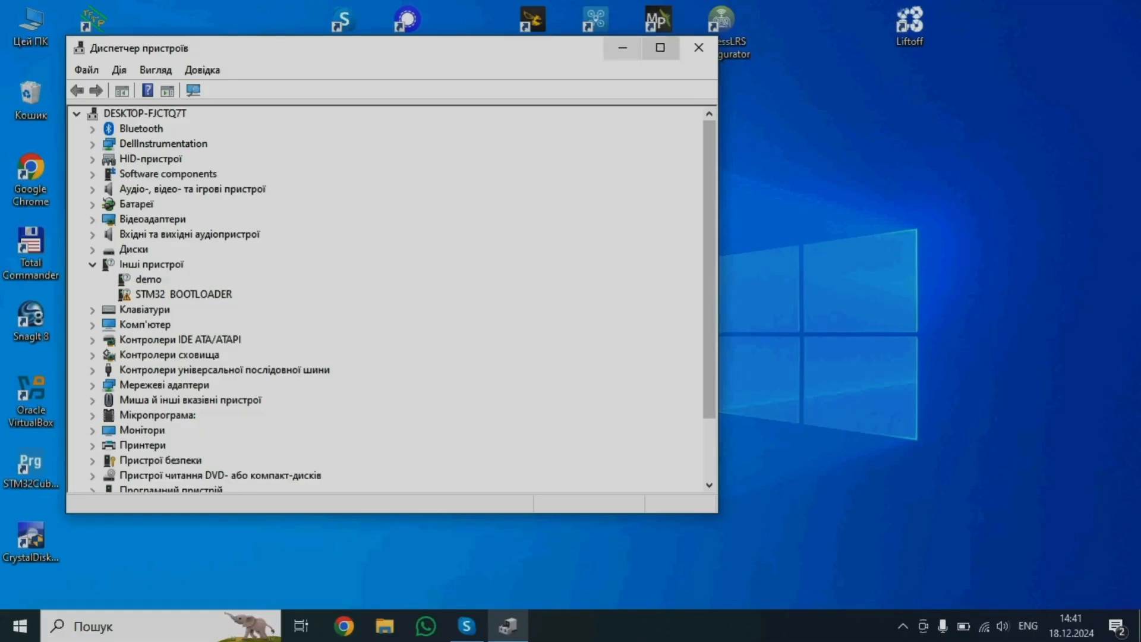
click(623, 47)
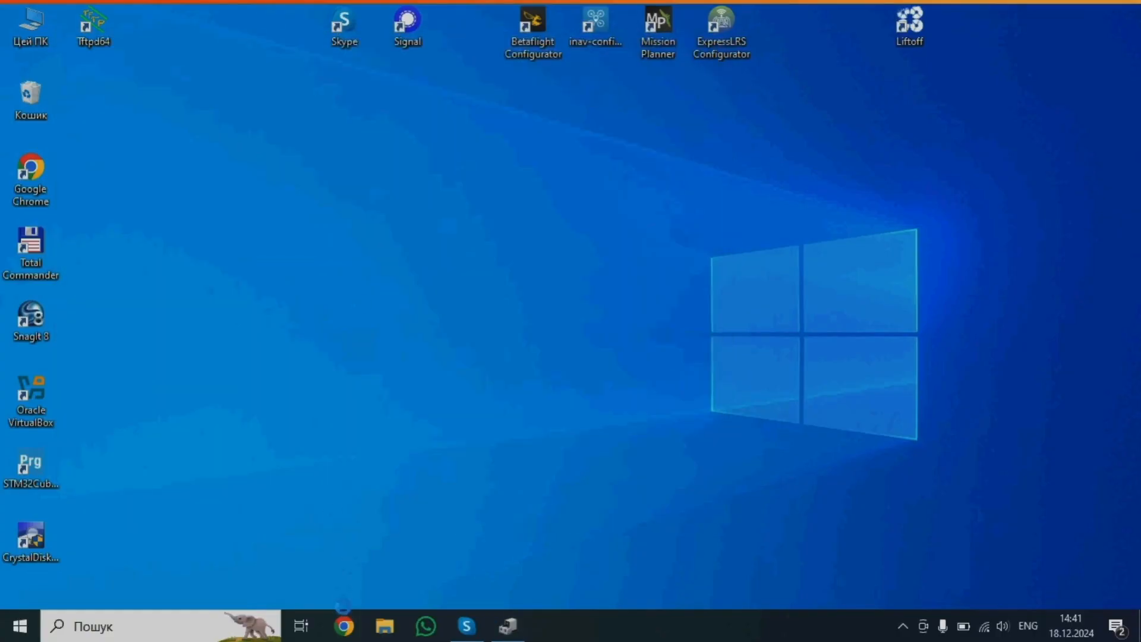
Open Google Chrome and go to the ImpulseRC downloads page at impulserc.com/pages/downloads.
click(345, 625)
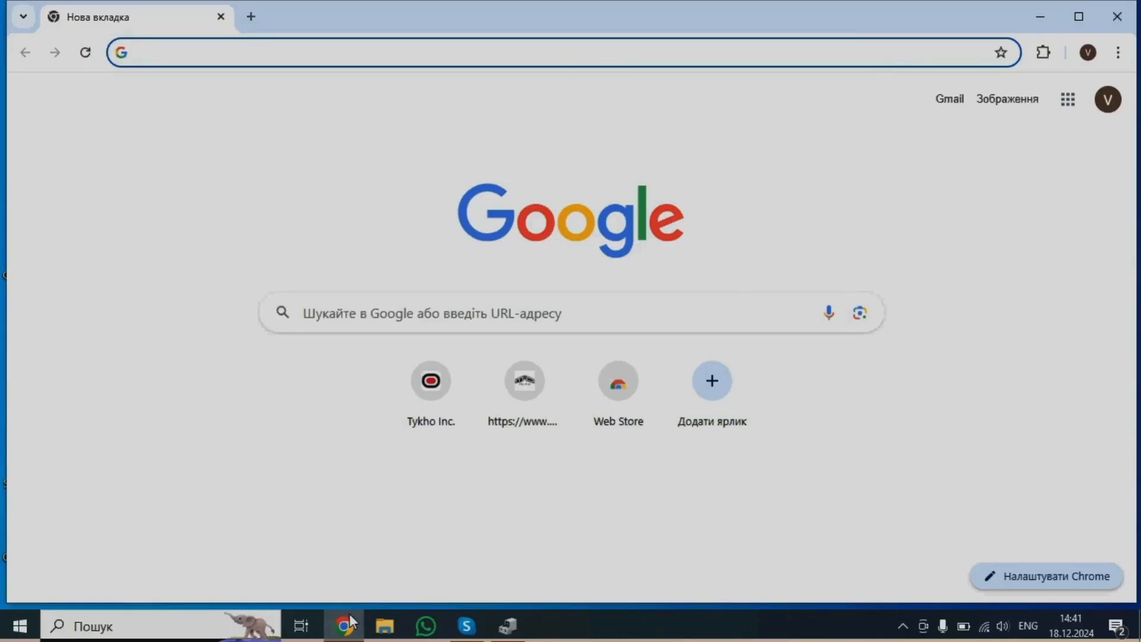
text(im)
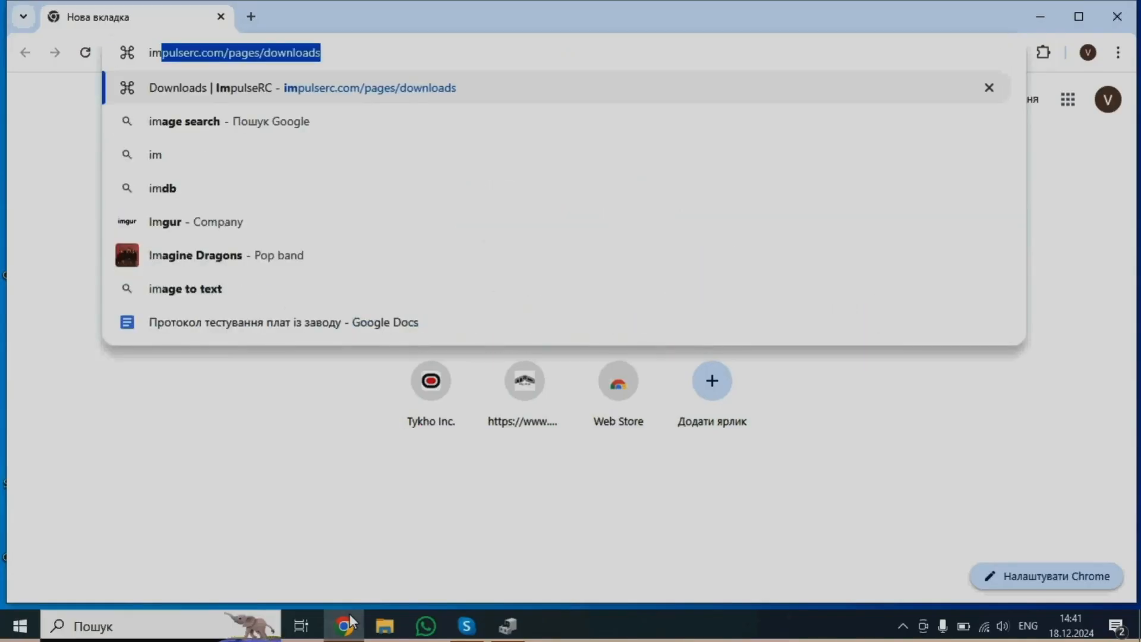
text(pulsa)
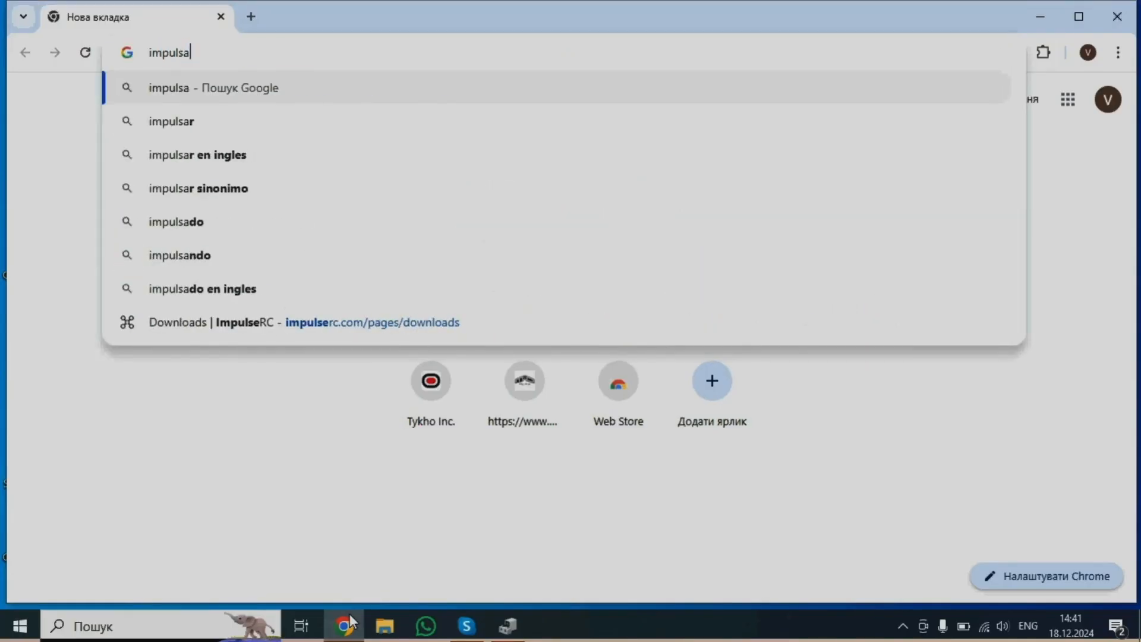
key(BackSpace)
text(erc.com/pages/downloads)
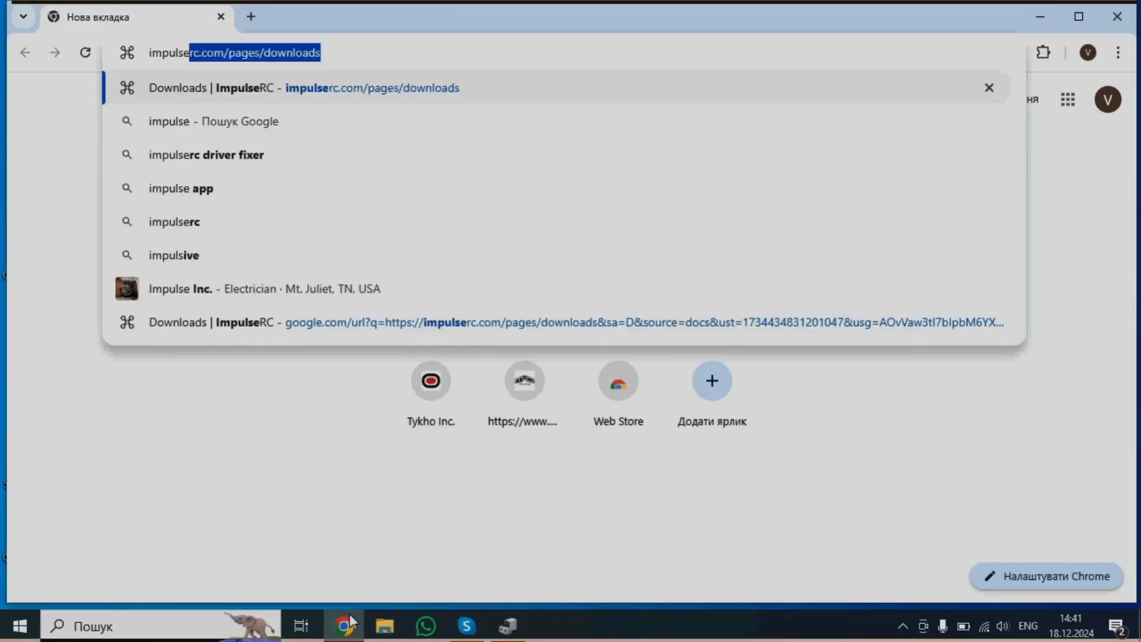
click(284, 96)
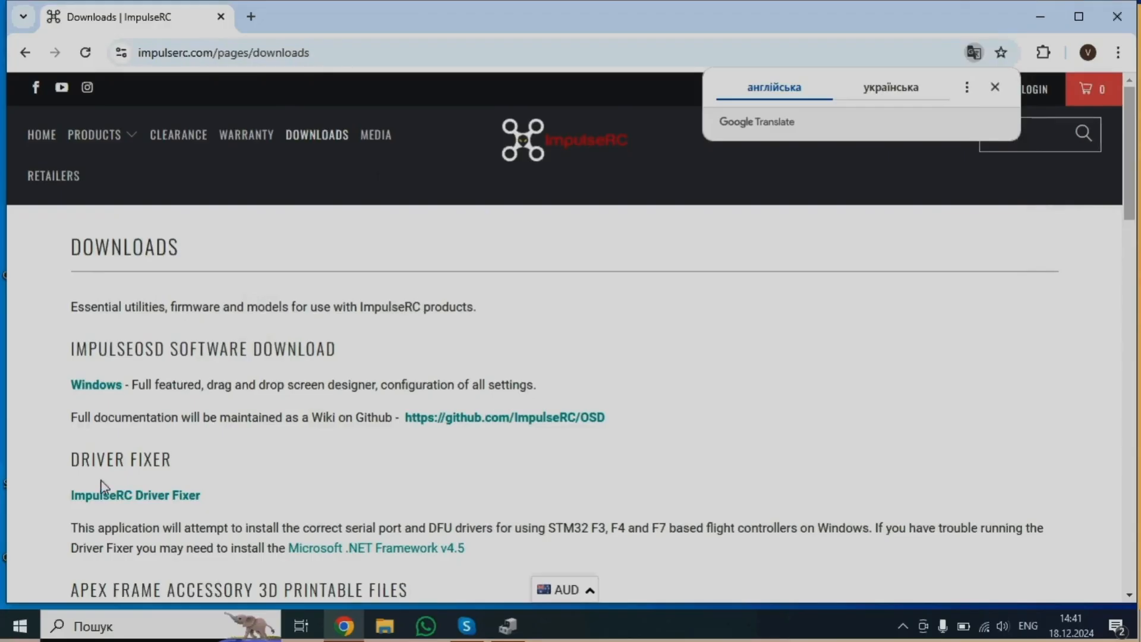
Download and run ImpulseRC Driver Fixer, dismiss its warning about Chrome, and close the browser.
click(123, 504)
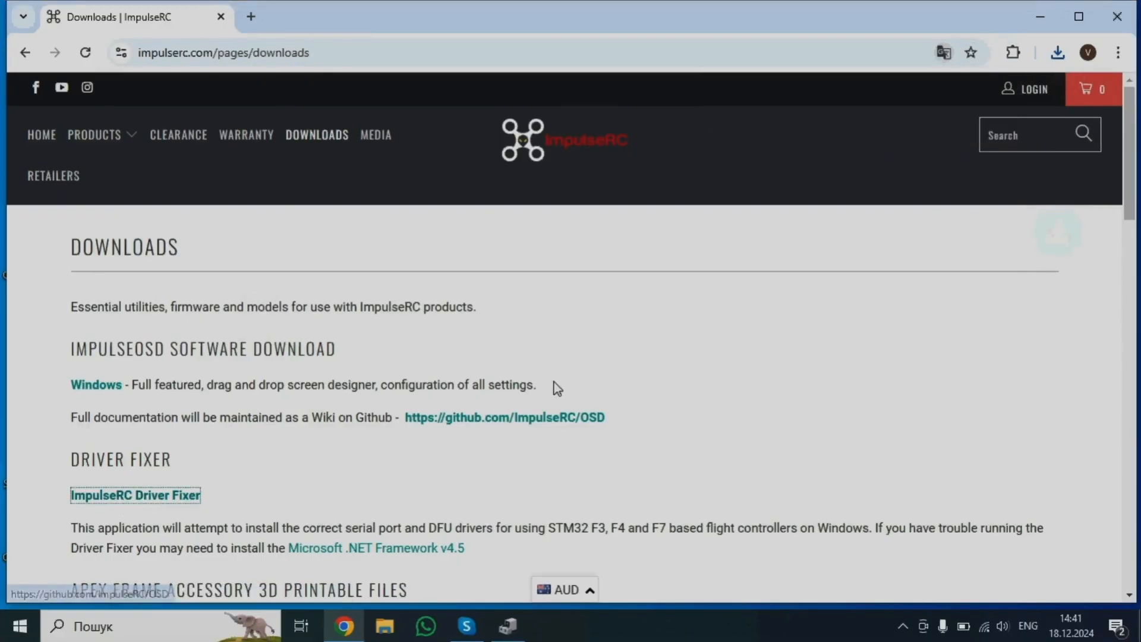
click(903, 98)
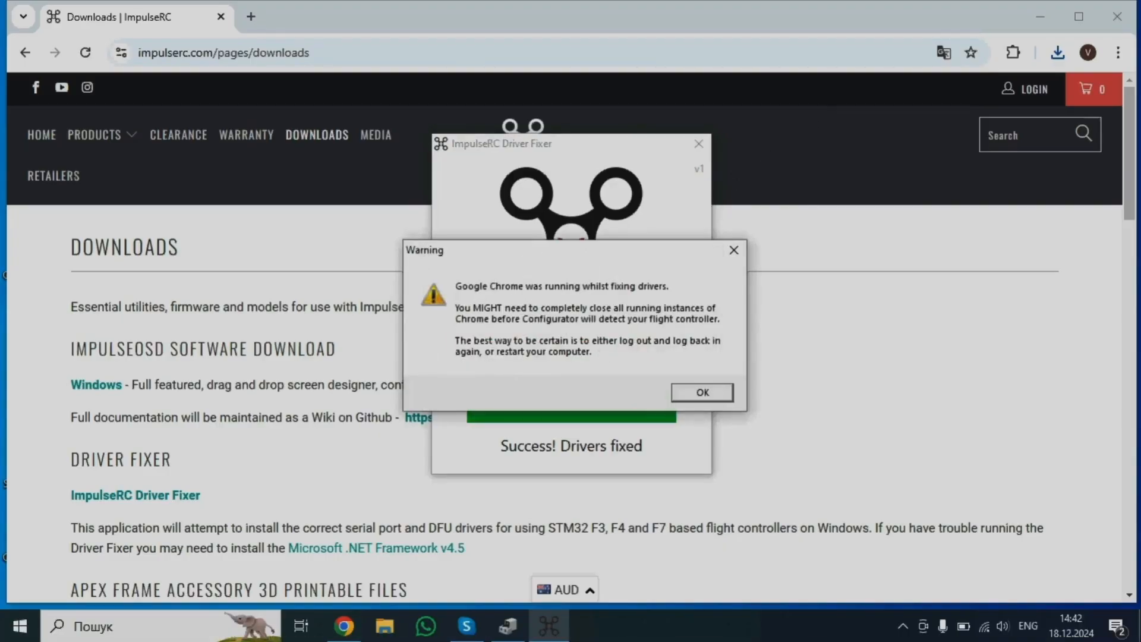
click(703, 392)
click(1114, 16)
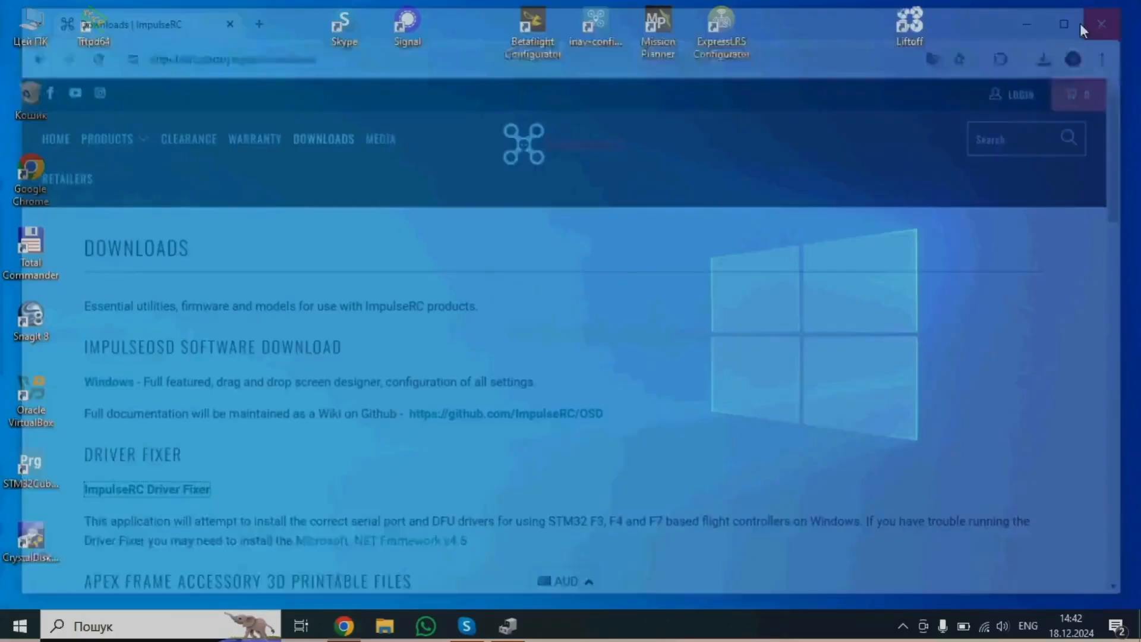
Return to Device Manager to recheck the STM32 BOOTLOADER driver entry, and close the window.
click(508, 626)
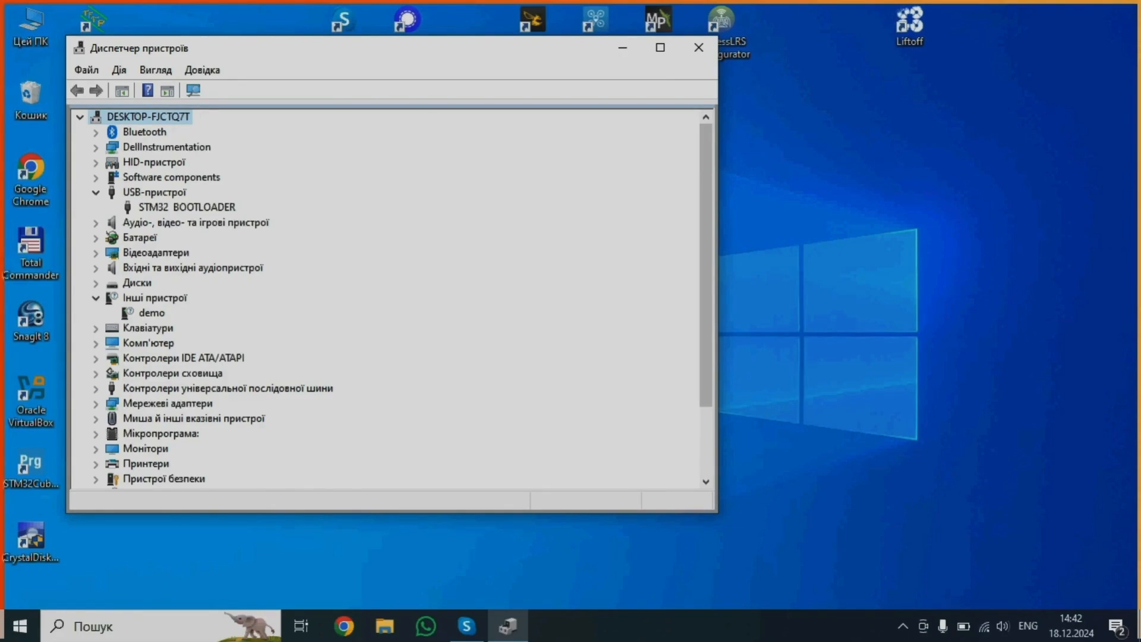
click(699, 48)
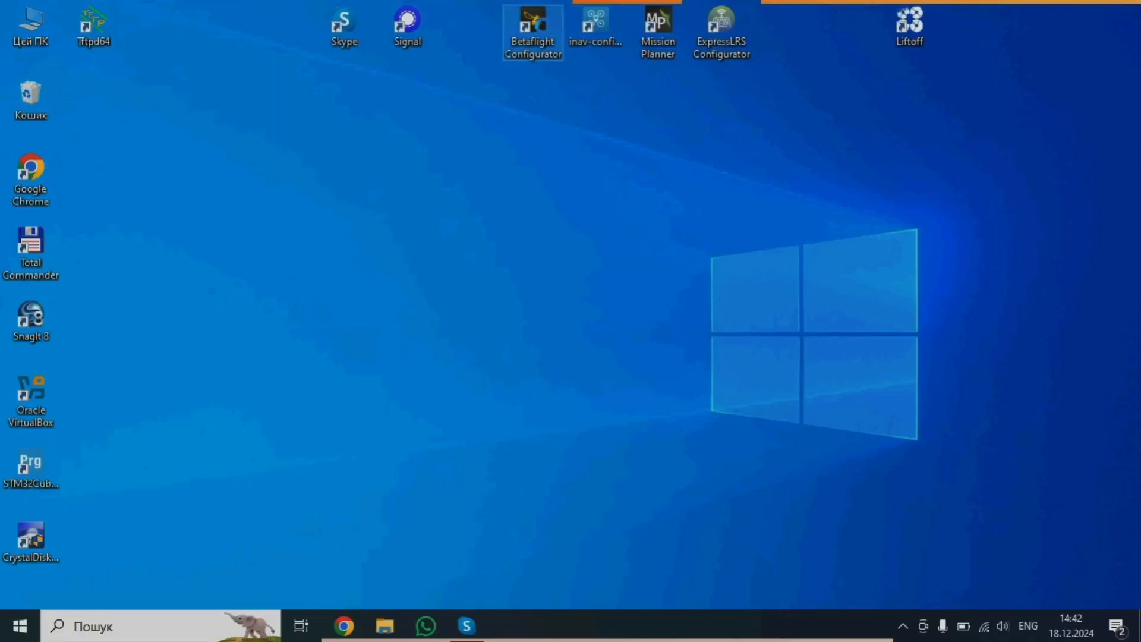
Launch Betaflight Configurator maximized and check the port choices for DFU - STM32 BOOTLOADER.
double_click(533, 27)
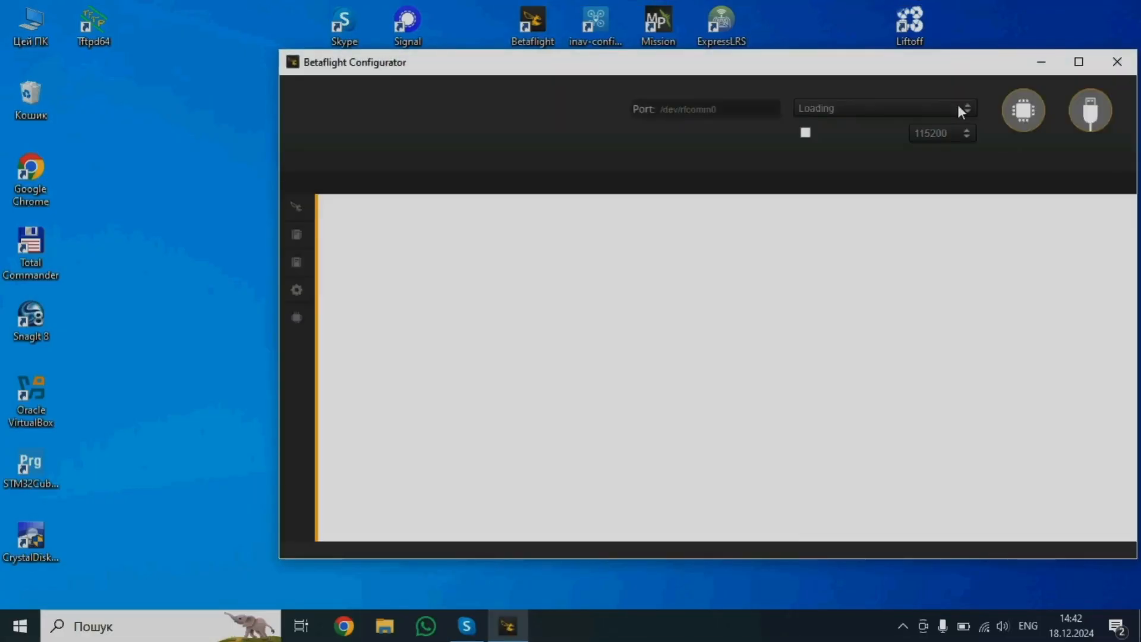
click(1079, 62)
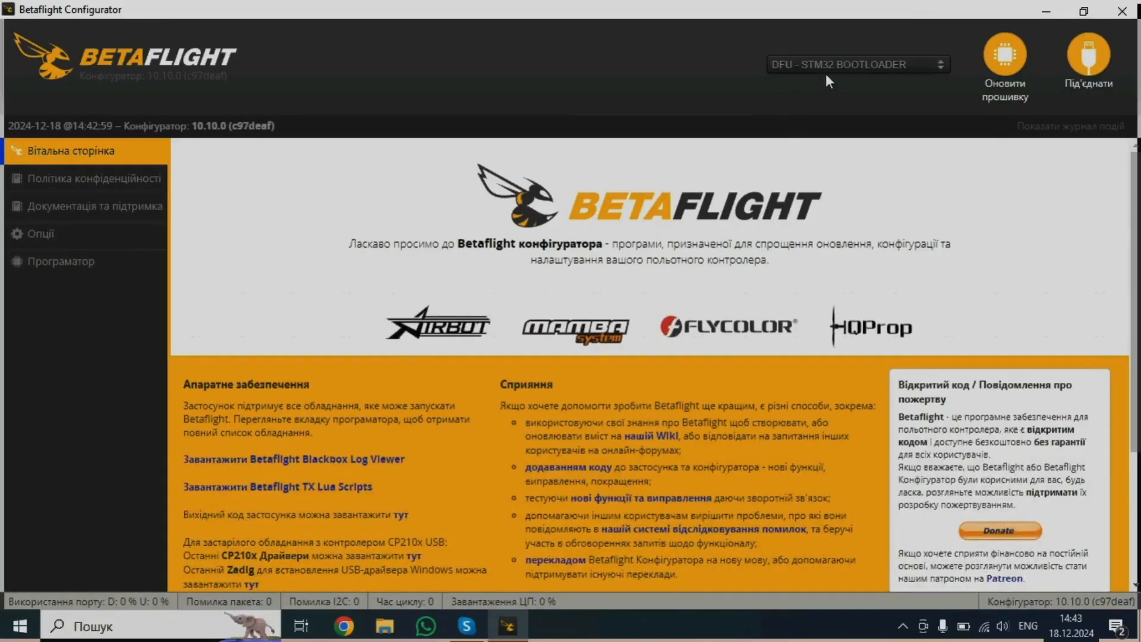
click(854, 64)
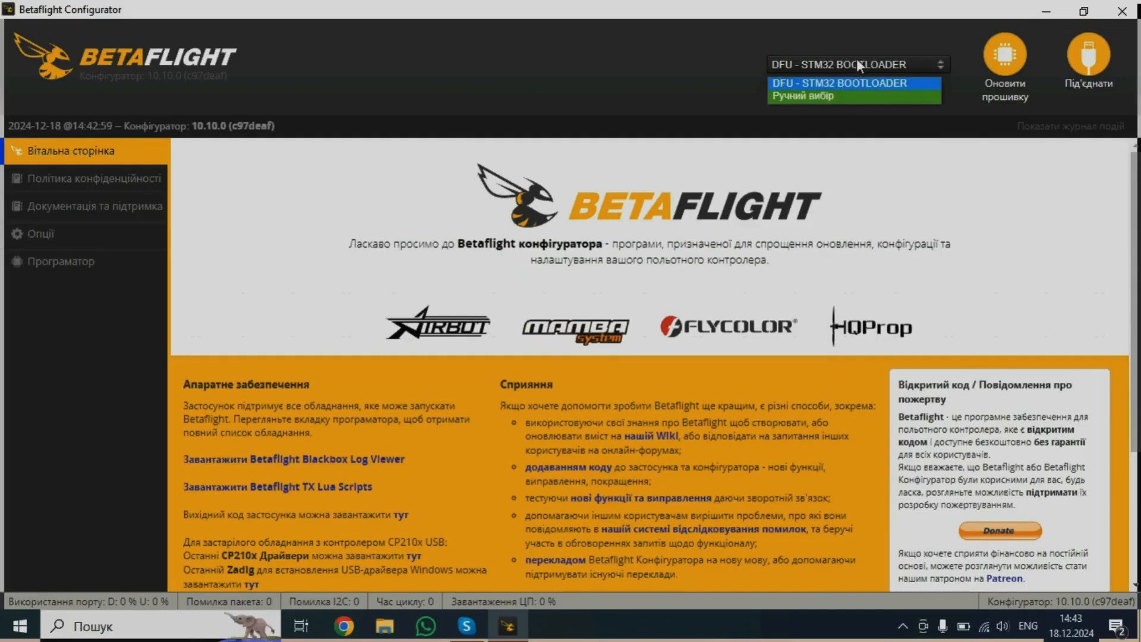
click(857, 58)
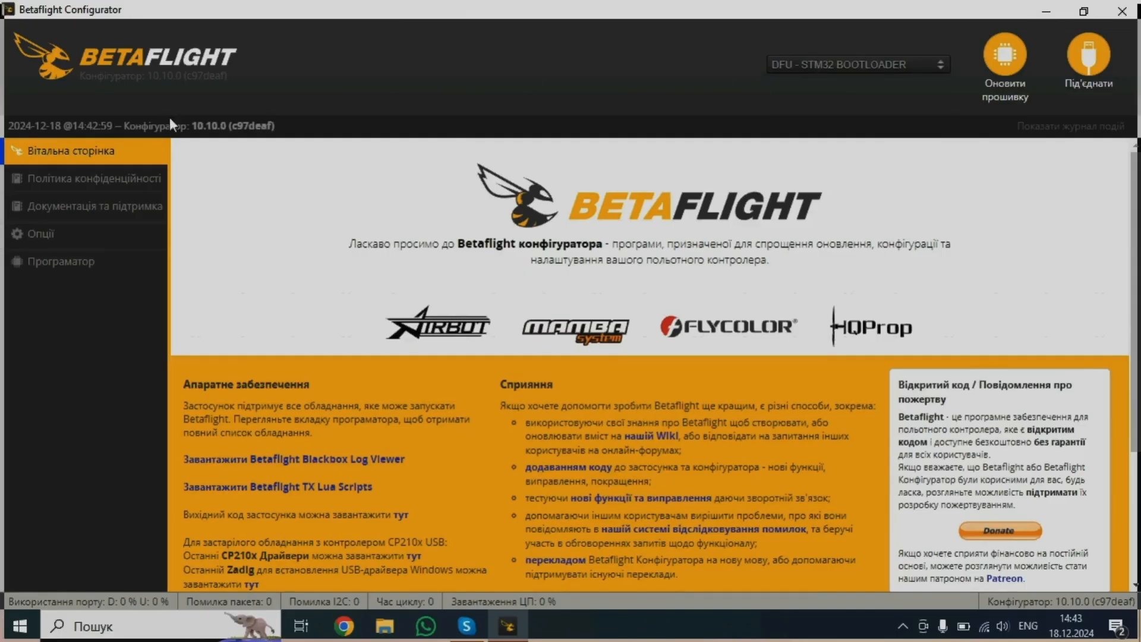
Load the local firmware file BetaFlight_TYKHOTLS4V1.hex in the firmware flasher and flash it to the board.
click(83, 265)
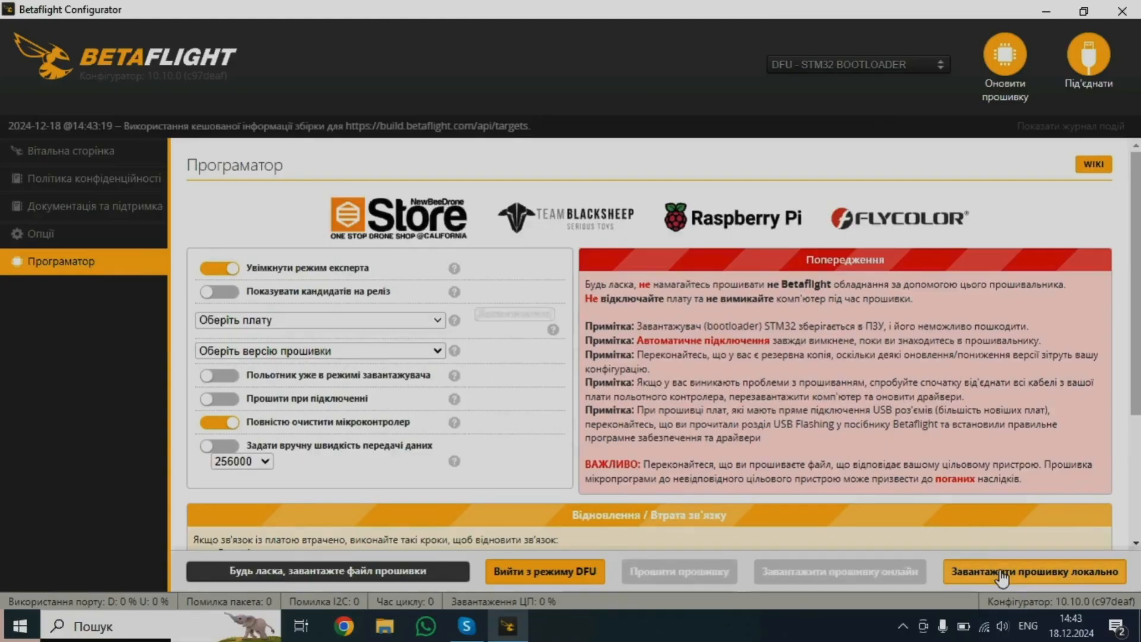
click(1002, 572)
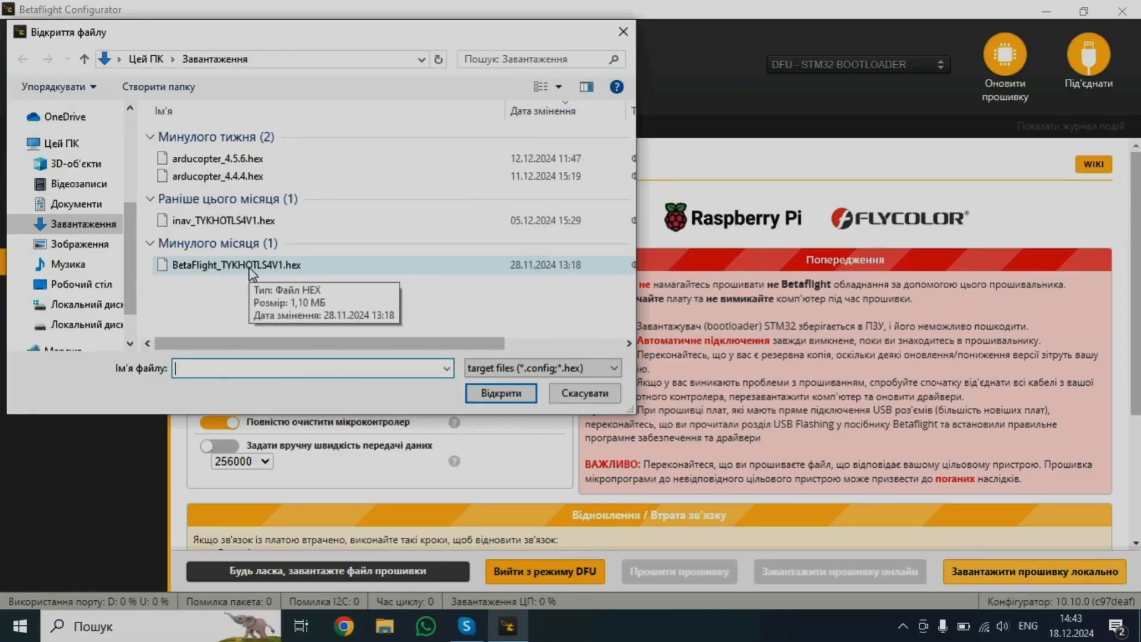
click(250, 269)
click(522, 395)
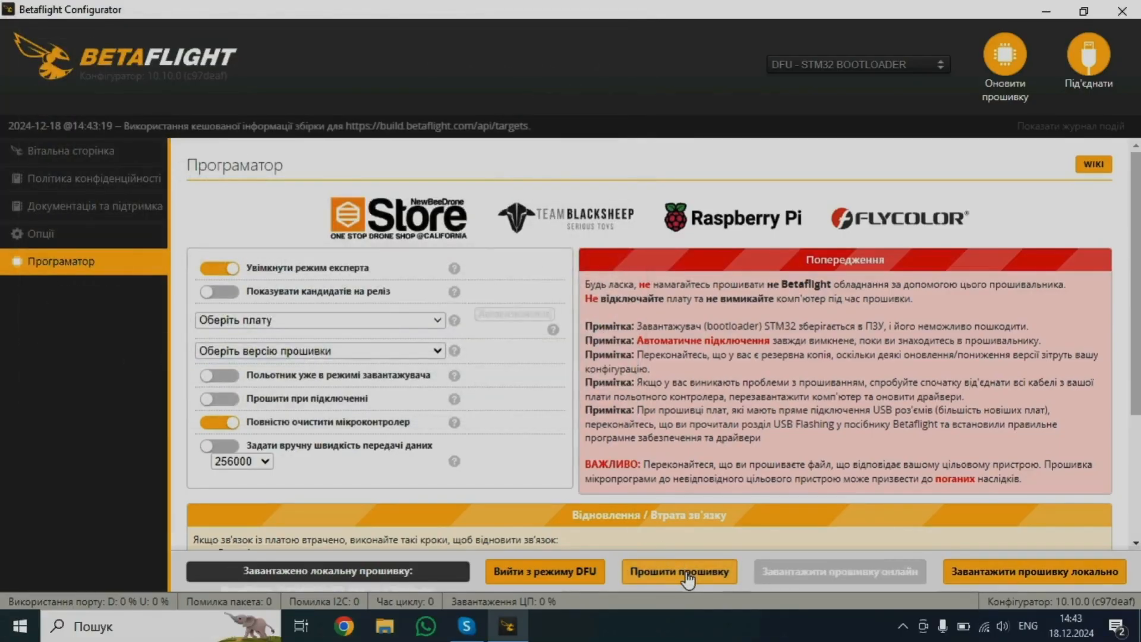
click(688, 578)
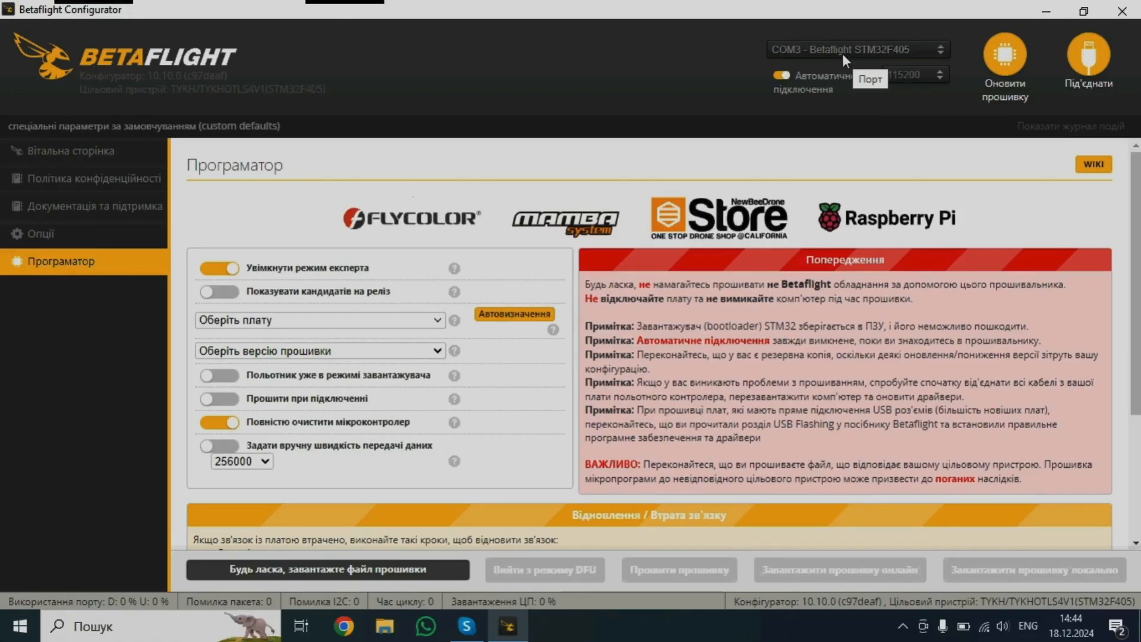
Minimize the configurator and examine the entries under Ports (COM and LPT) in Device Manager.
click(1044, 12)
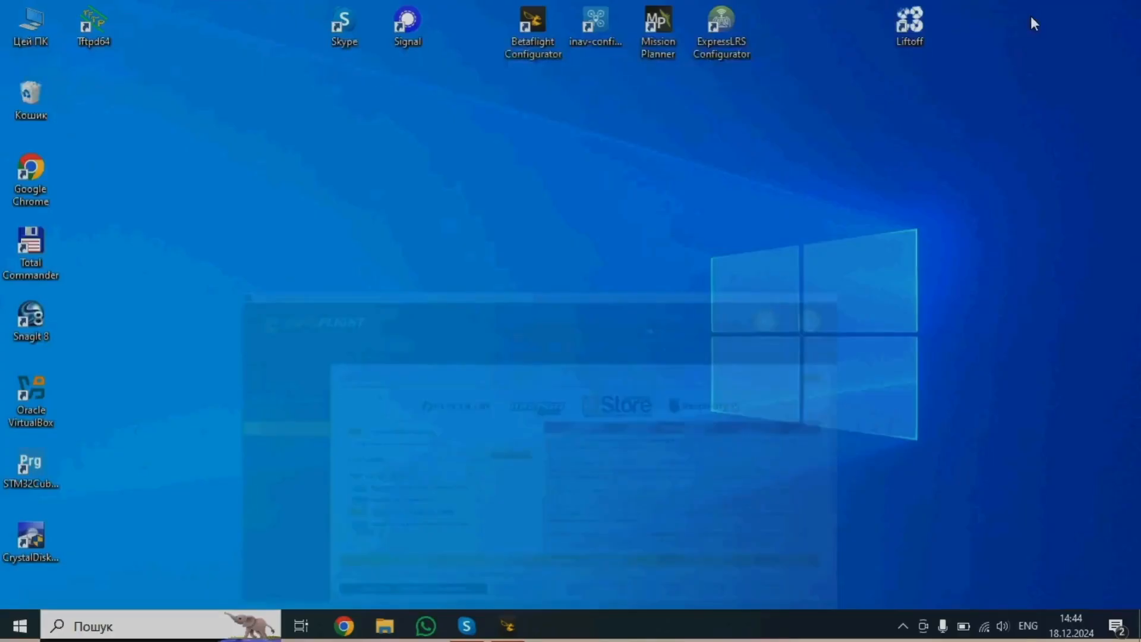
right_click(21, 628)
click(170, 273)
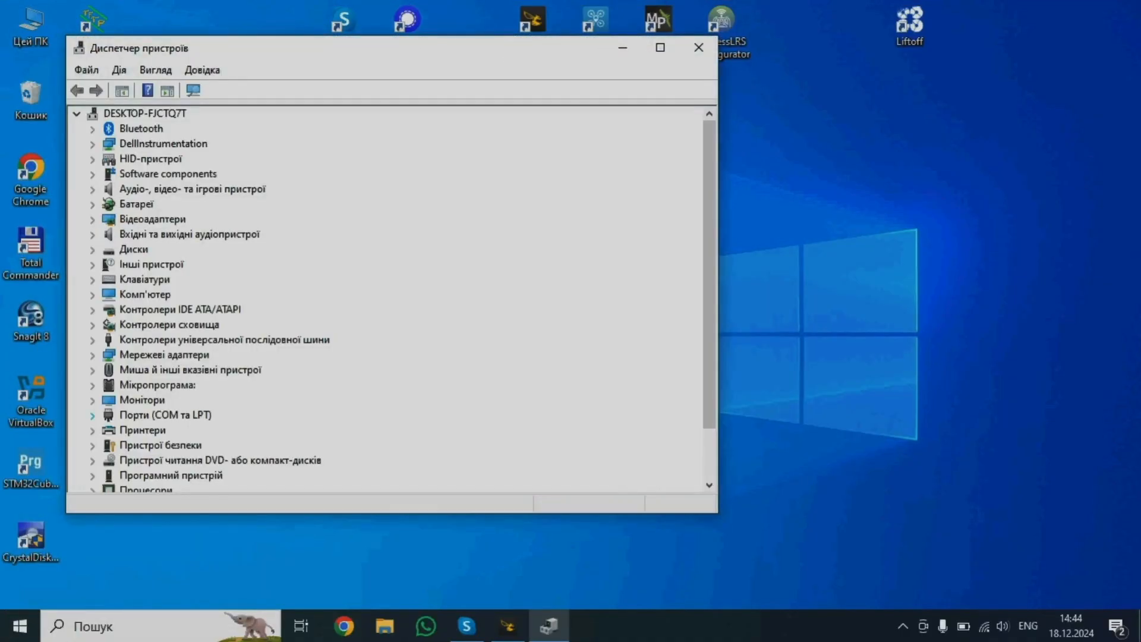
click(92, 415)
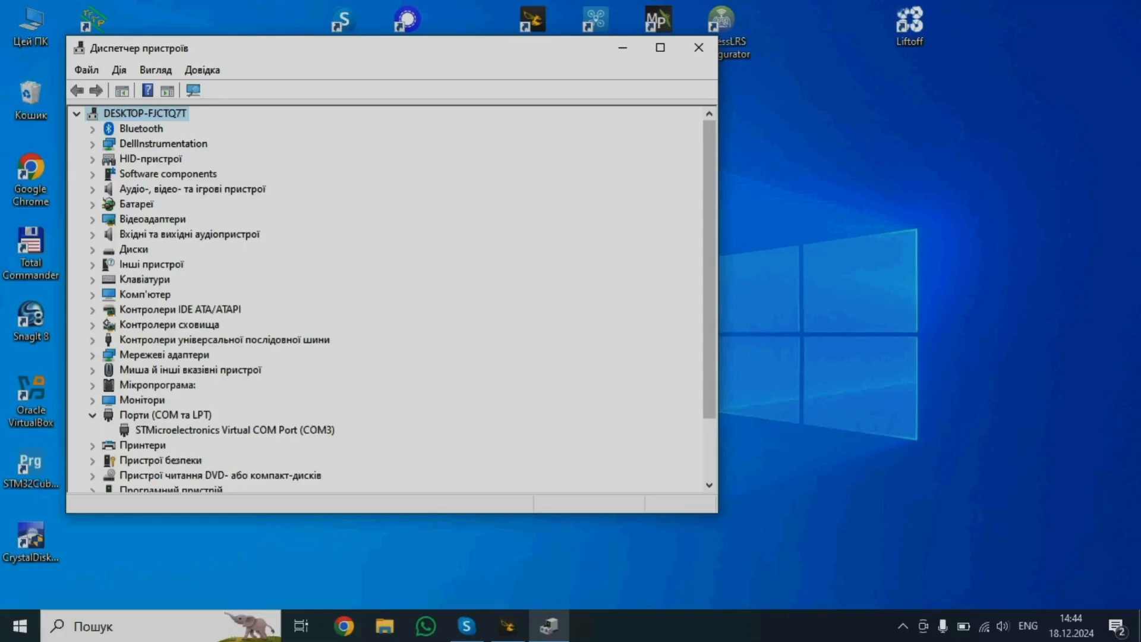
Switch back to Betaflight Configurator, connect to the flight controller on COM3, and dismiss the accelerometer calibration warning.
click(507, 626)
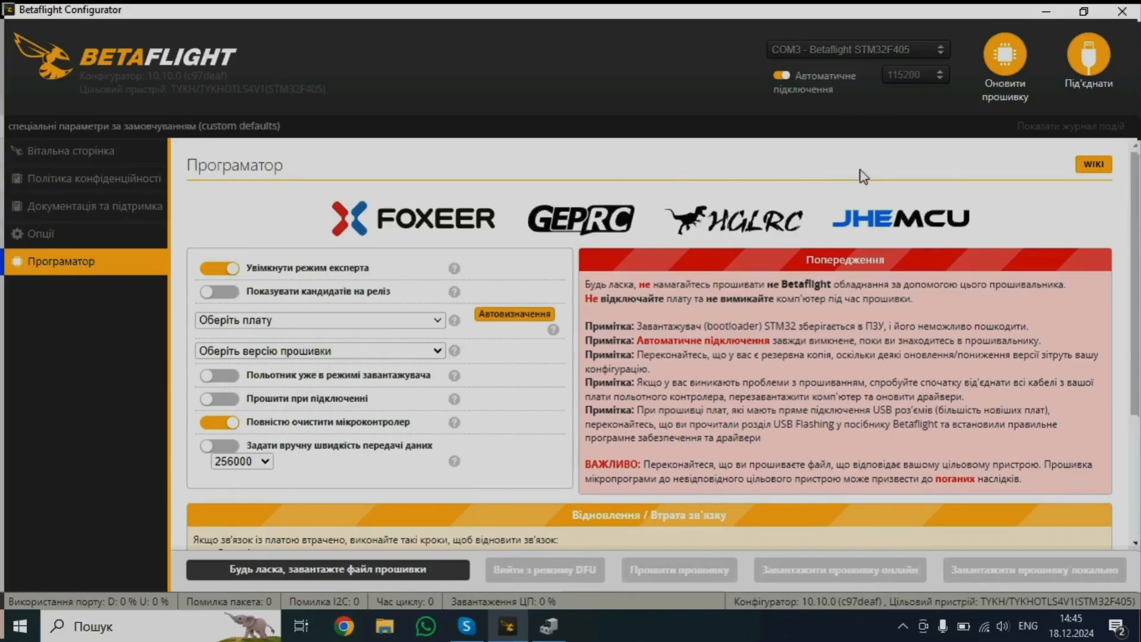
click(1088, 57)
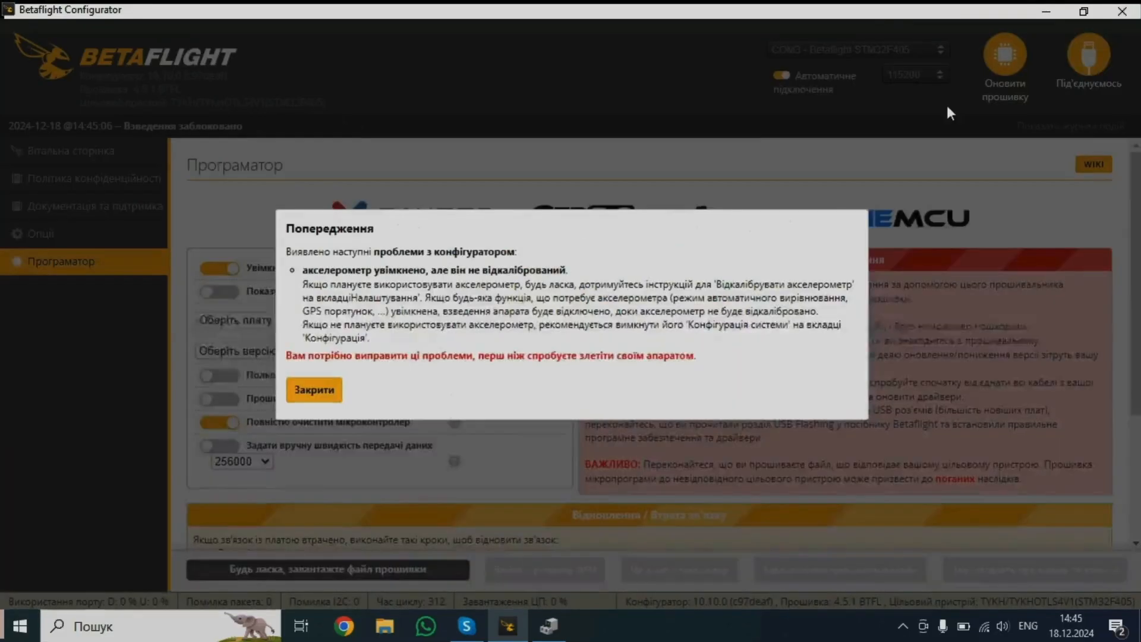
click(300, 395)
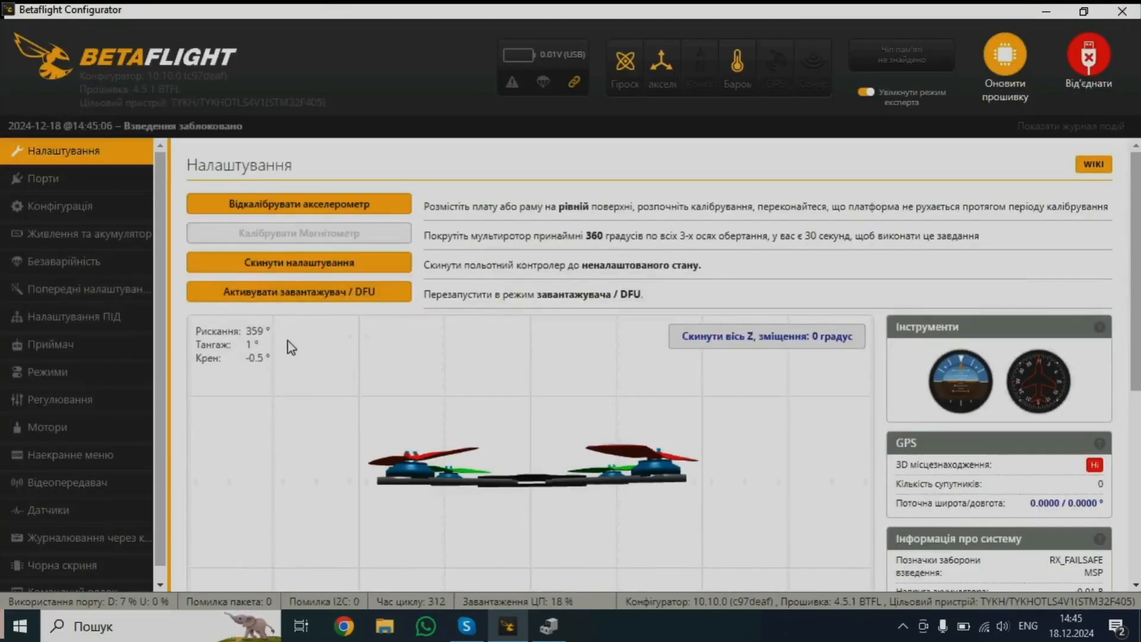